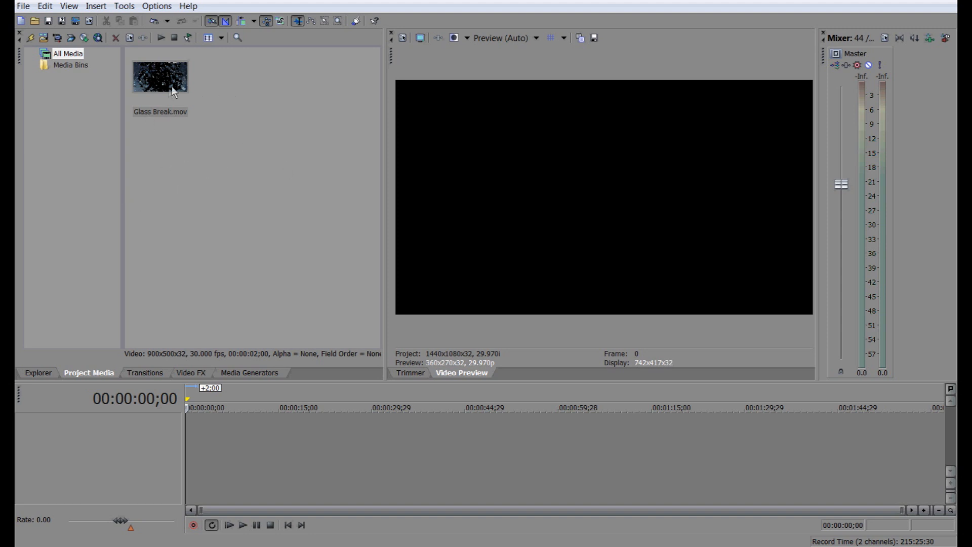
Place Glass Break.mov from Project Media at the very start of the timeline.
click(156, 76)
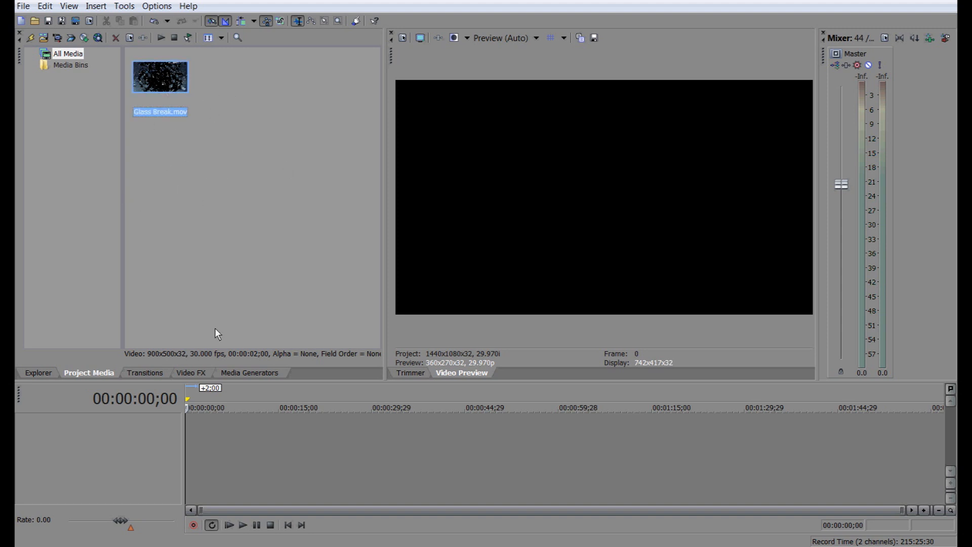
drag(197, 435, 190, 436)
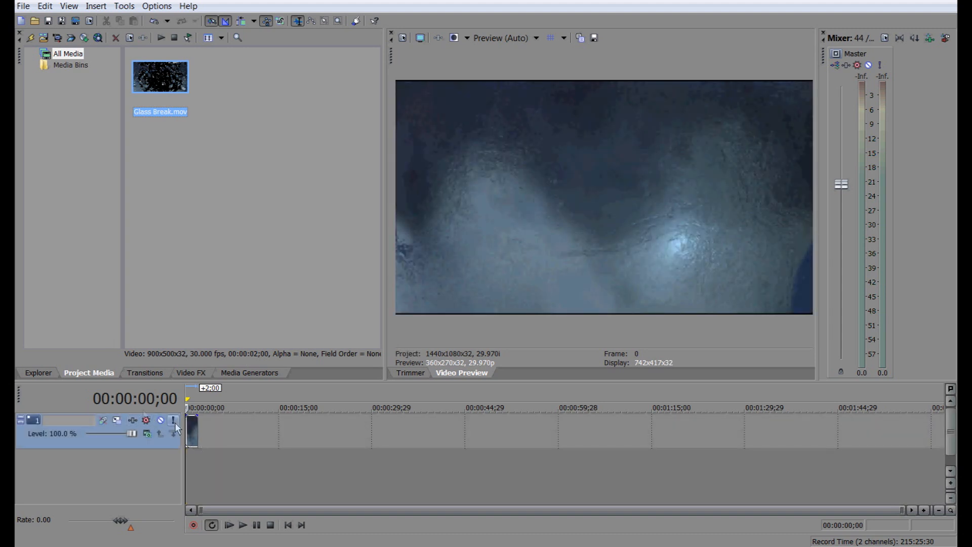
Preview the clip briefly, then return the playhead to the first frame.
click(242, 527)
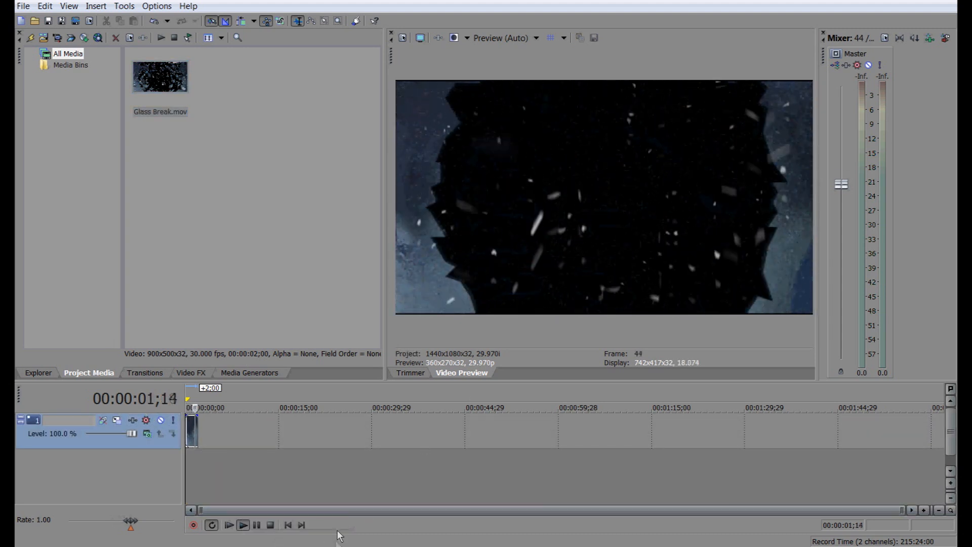
click(256, 524)
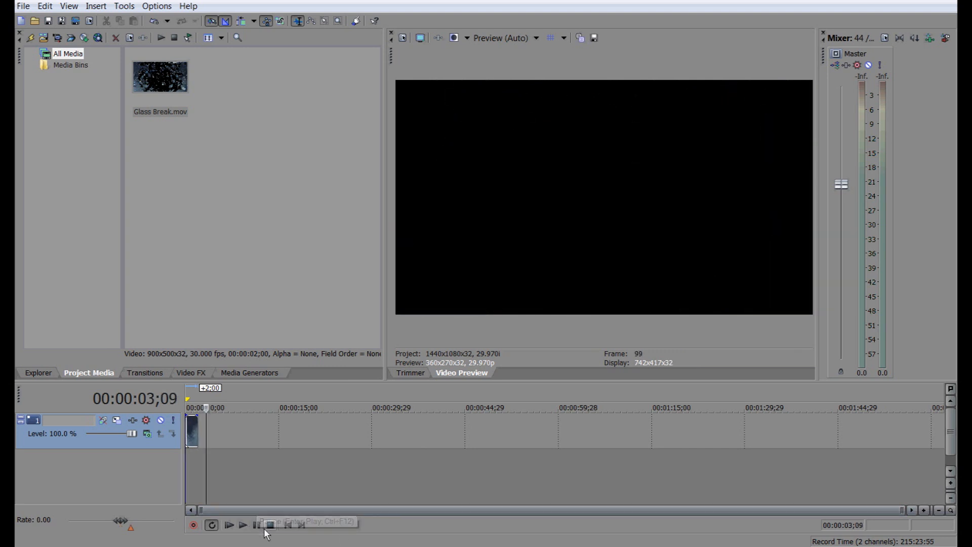
click(205, 411)
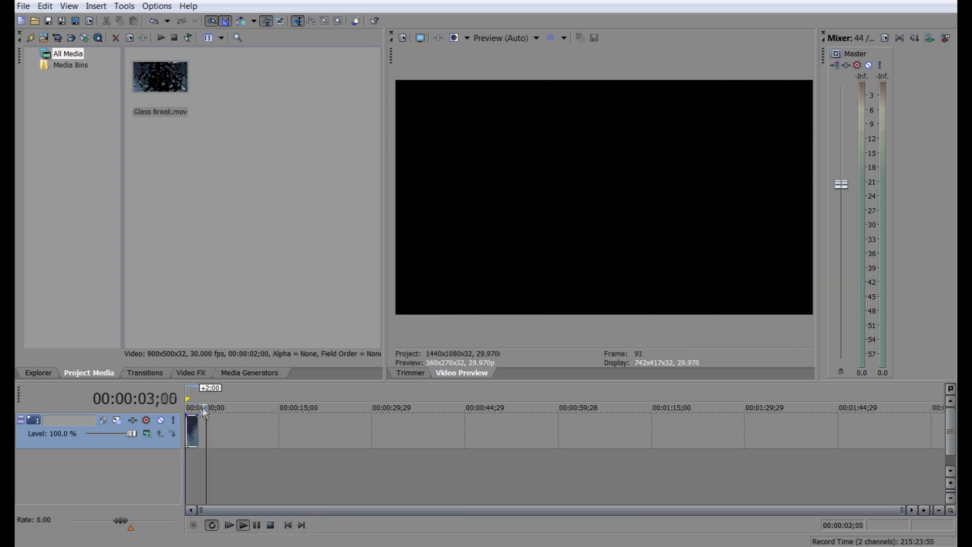
drag(203, 411, 184, 411)
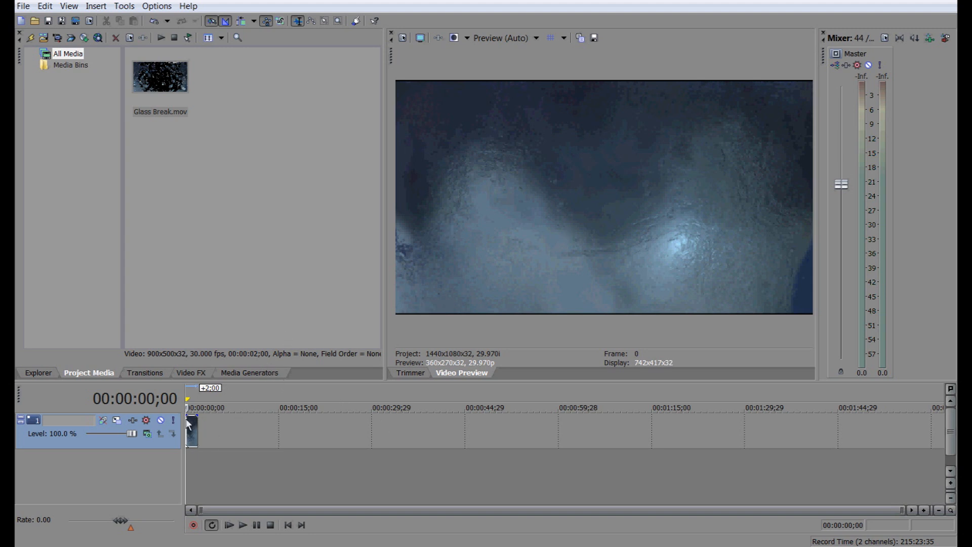
key(space)
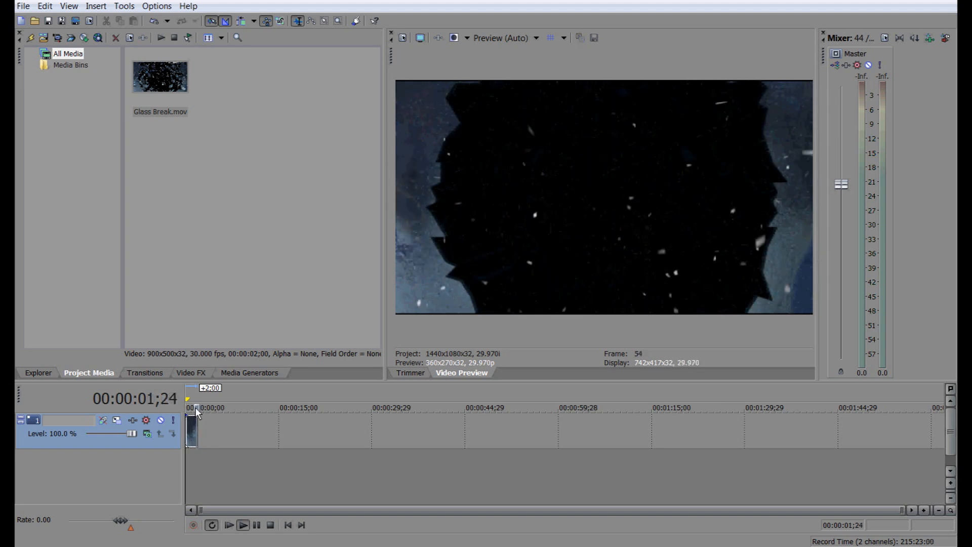
drag(190, 413, 182, 407)
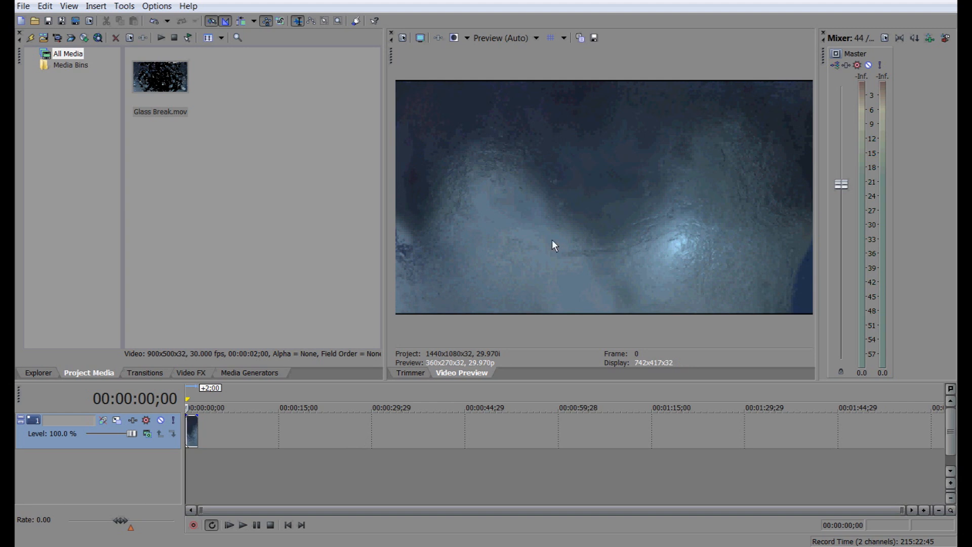
Save the current frame as Image1.jpg, replacing the existing file.
click(593, 37)
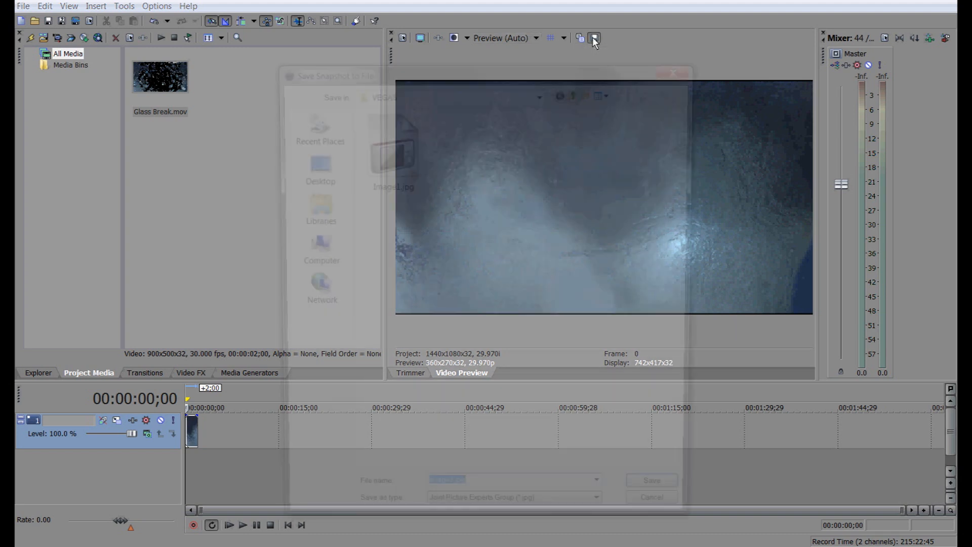
click(390, 153)
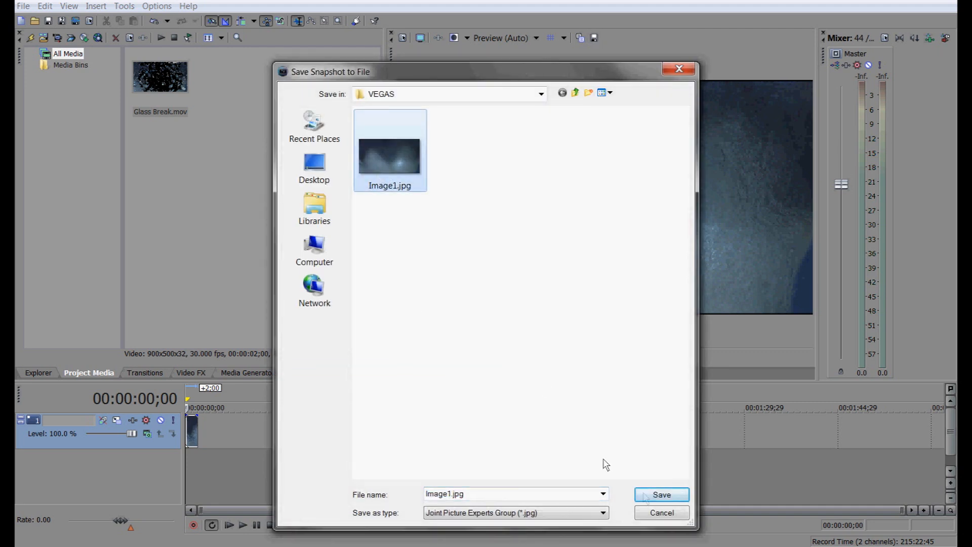
click(661, 494)
click(532, 286)
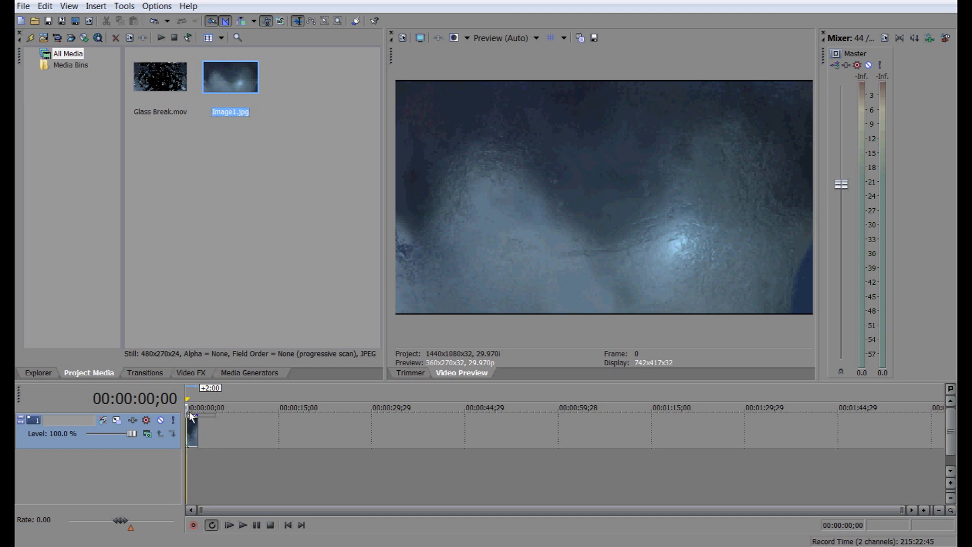
Put the Image1.jpg still before the glass-break clip on one track and delete the empty extra track.
drag(190, 416, 191, 425)
drag(192, 467, 224, 469)
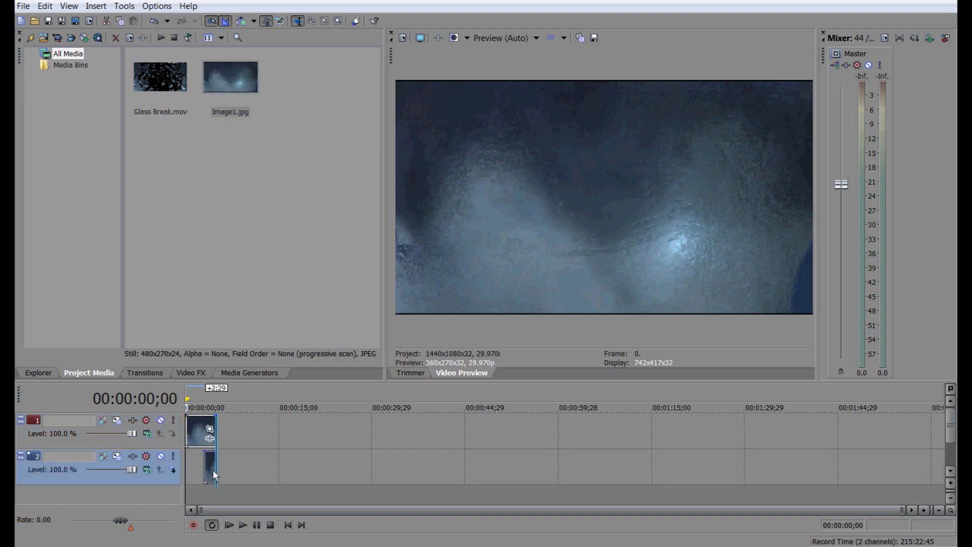
drag(198, 430, 199, 465)
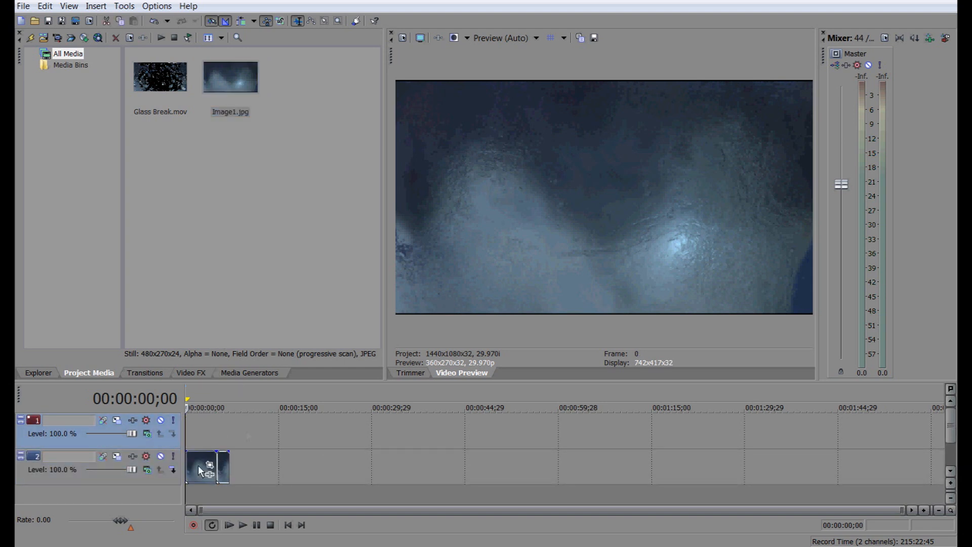
right_click(123, 444)
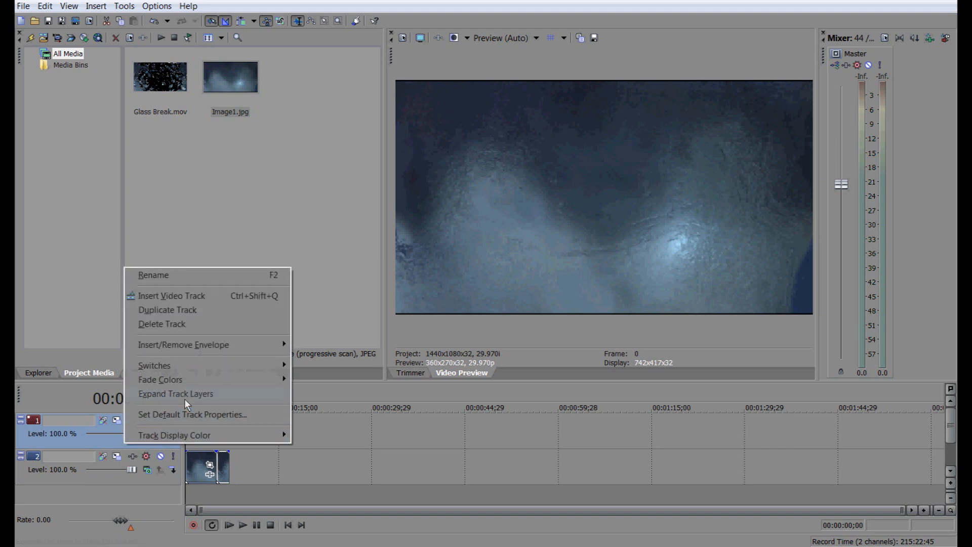
click(185, 325)
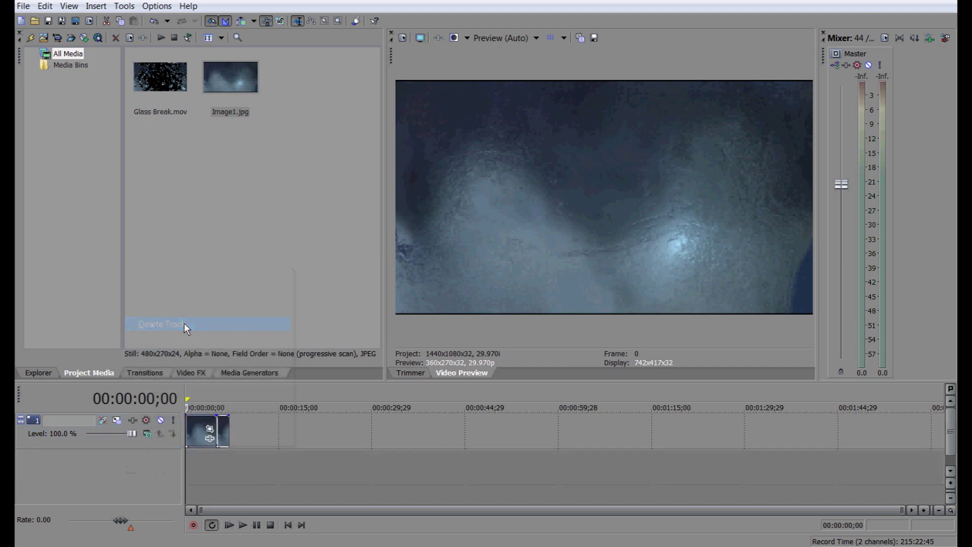
Move the playhead around the still and bring up the still event's options.
click(199, 436)
click(194, 430)
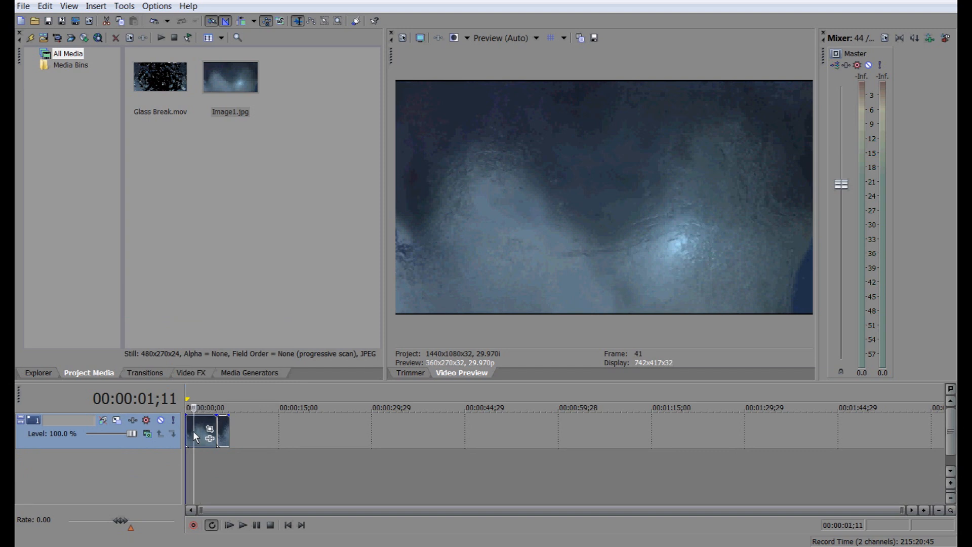
click(197, 431)
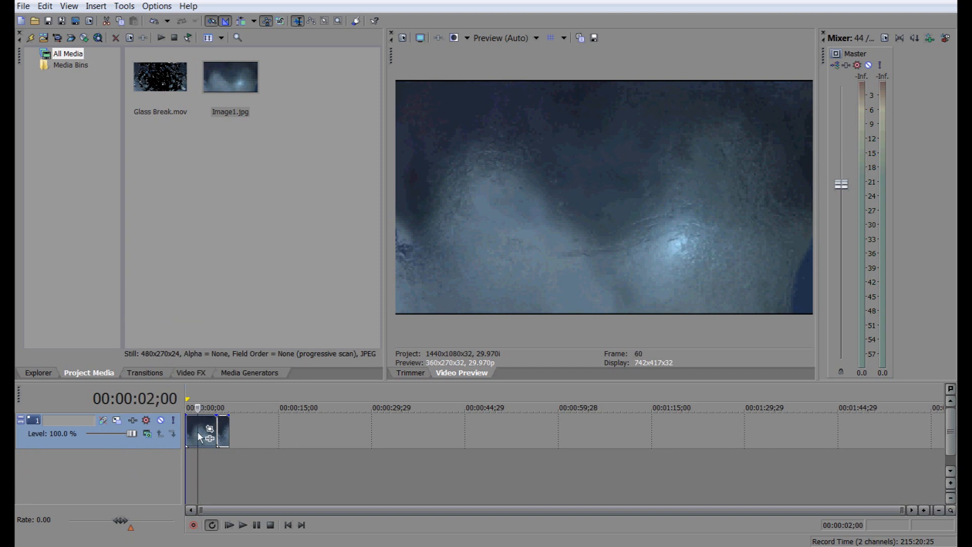
right_click(198, 432)
click(228, 422)
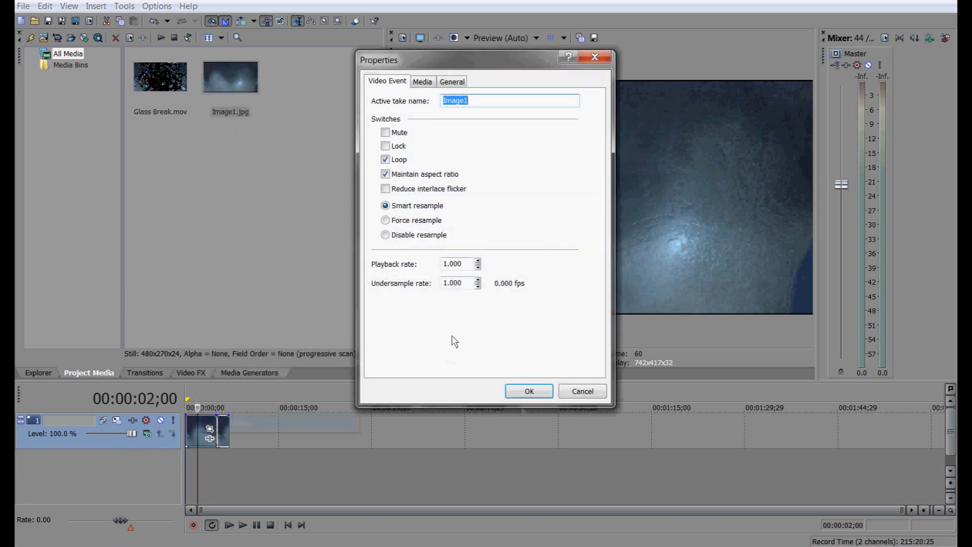
click(581, 388)
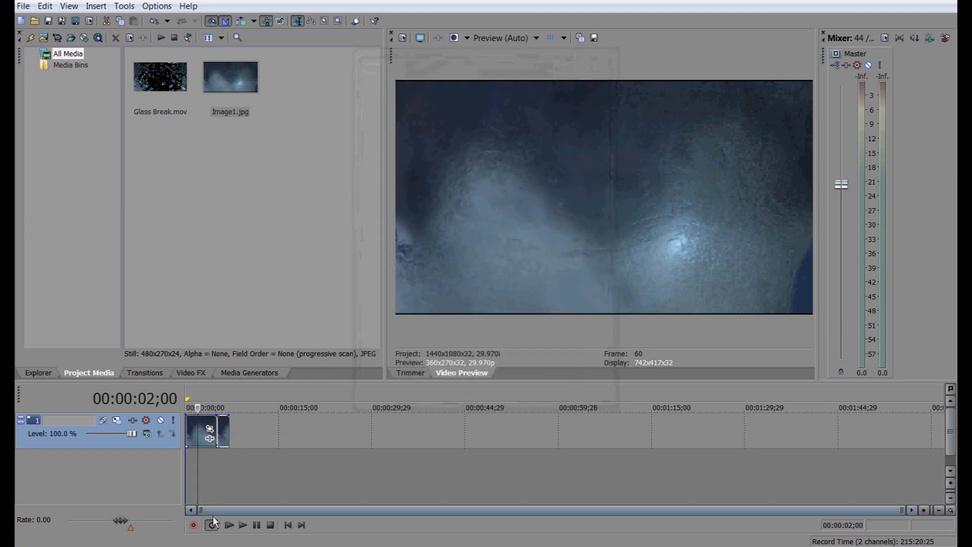
click(227, 525)
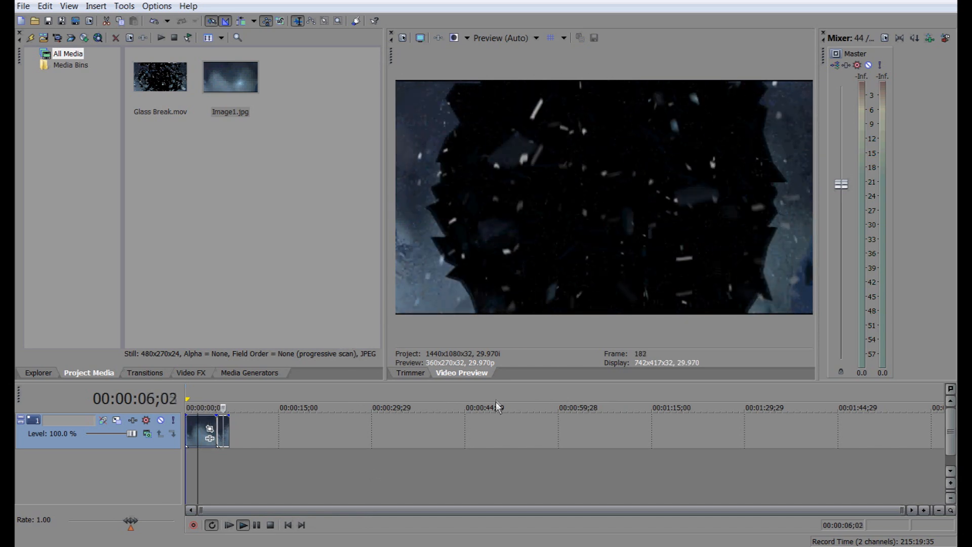
click(256, 525)
drag(222, 434, 337, 440)
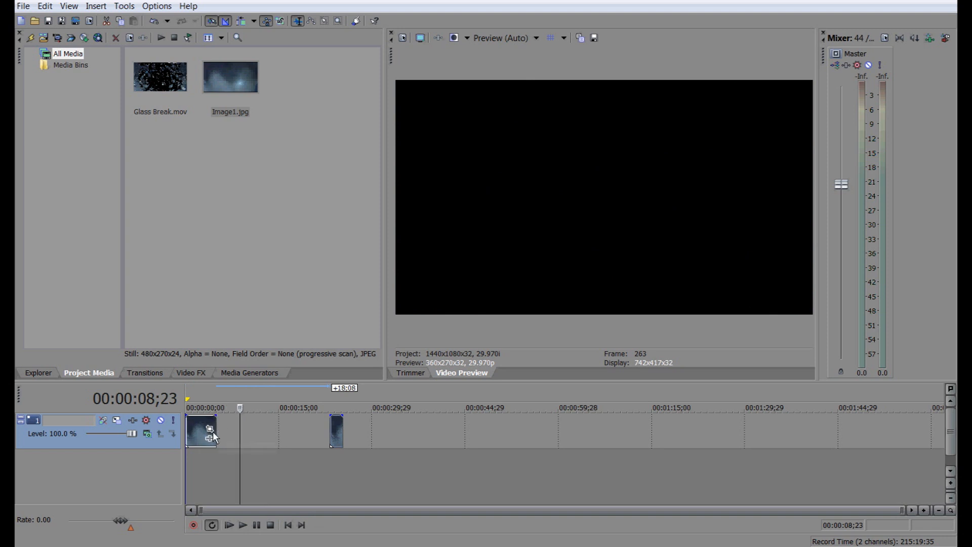
scroll(320, 453, up, 4)
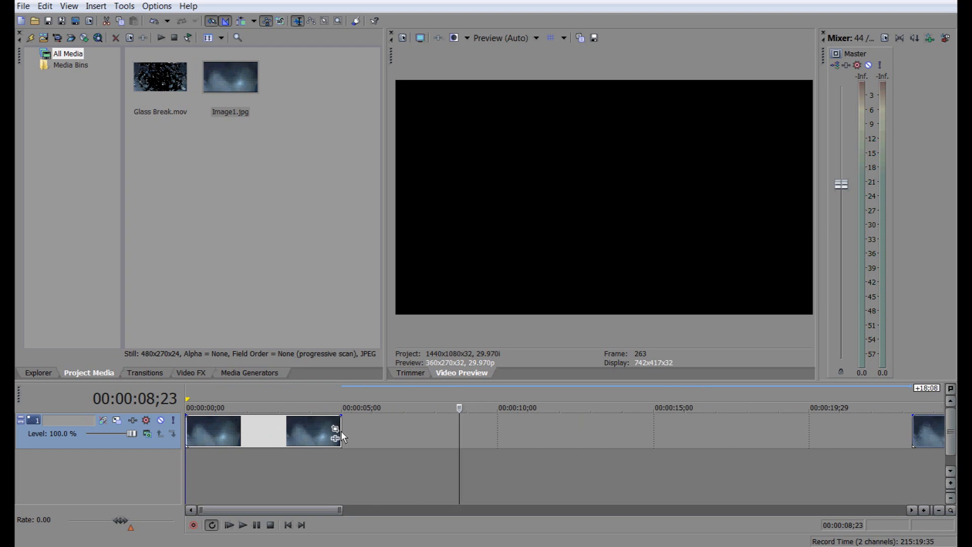
Stretch the still's right edge out to about 11 seconds and butt Glass Break against its end.
drag(341, 433, 679, 439)
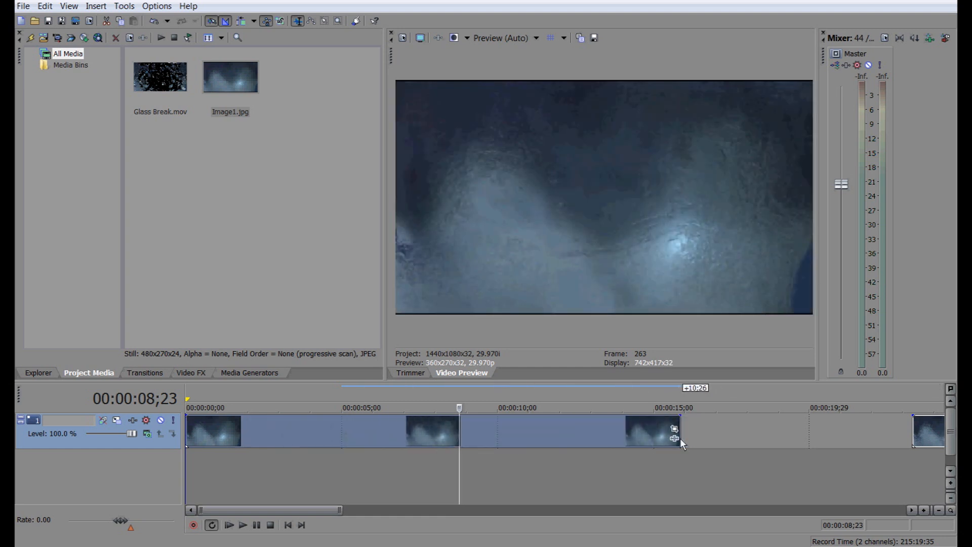
drag(679, 438, 691, 434)
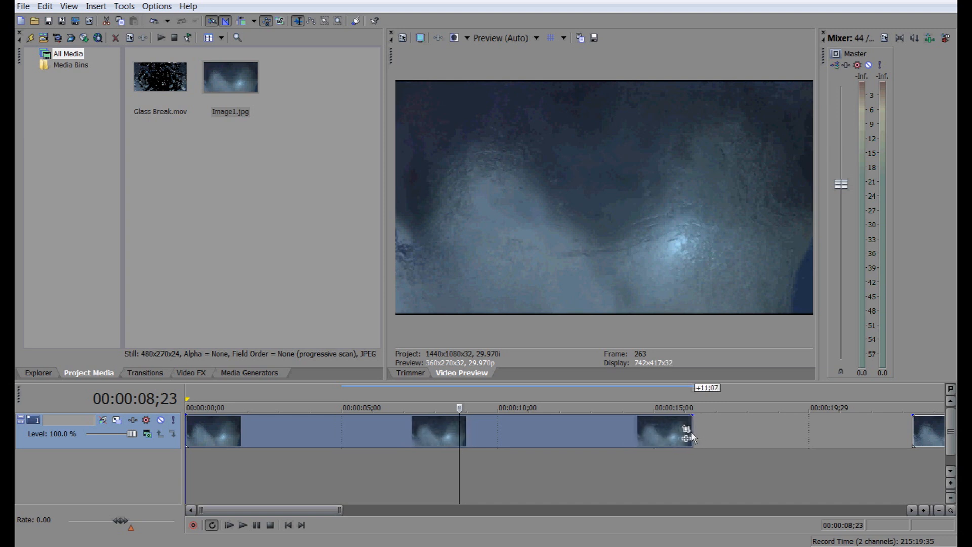
click(546, 472)
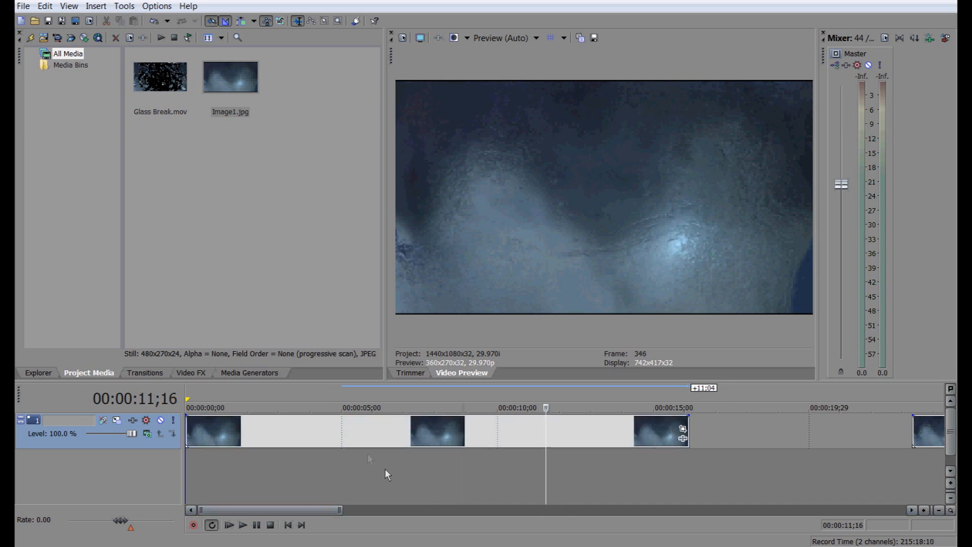
click(340, 431)
scroll(379, 448, down, 3)
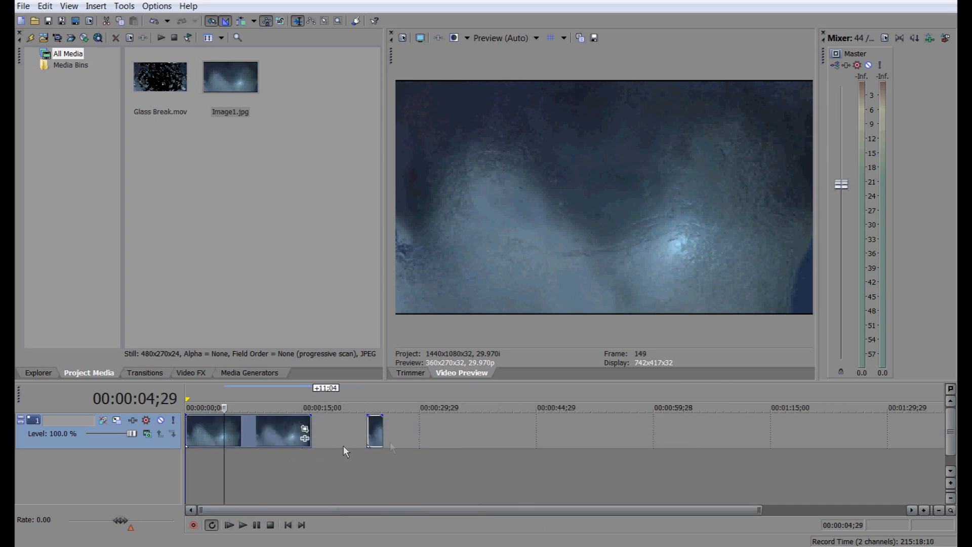
drag(377, 434, 319, 435)
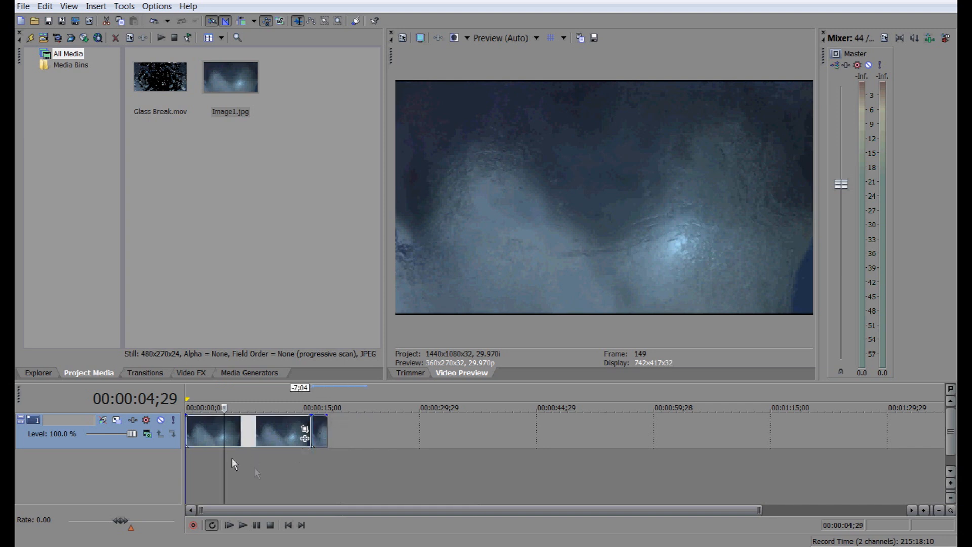